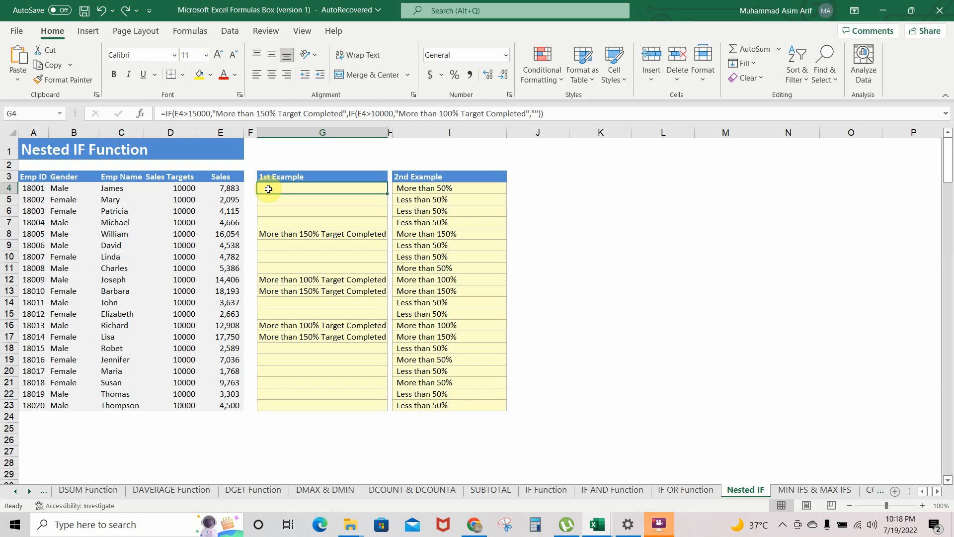
# Clear the existing 1st Example formulas from G4:G23
pyautogui.click(44, 199)
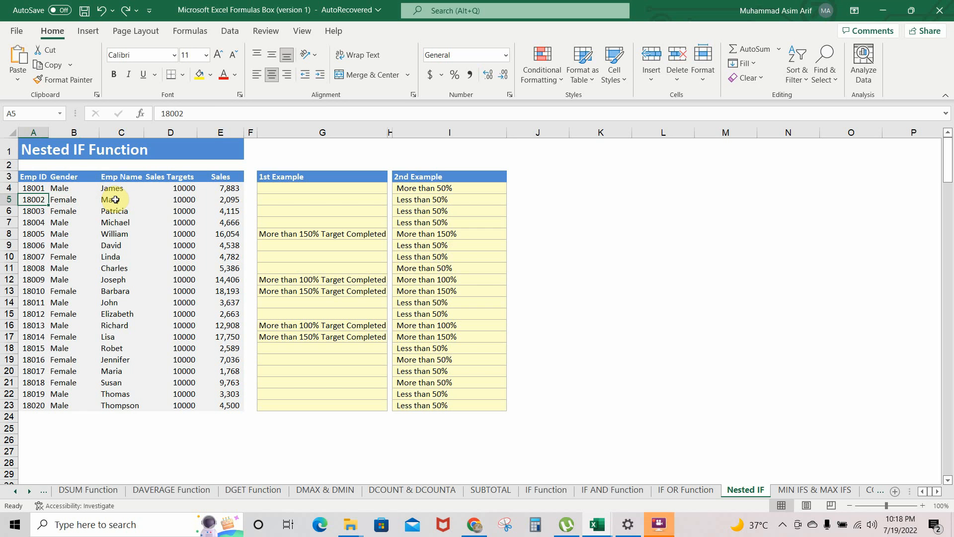
pyautogui.click(224, 201)
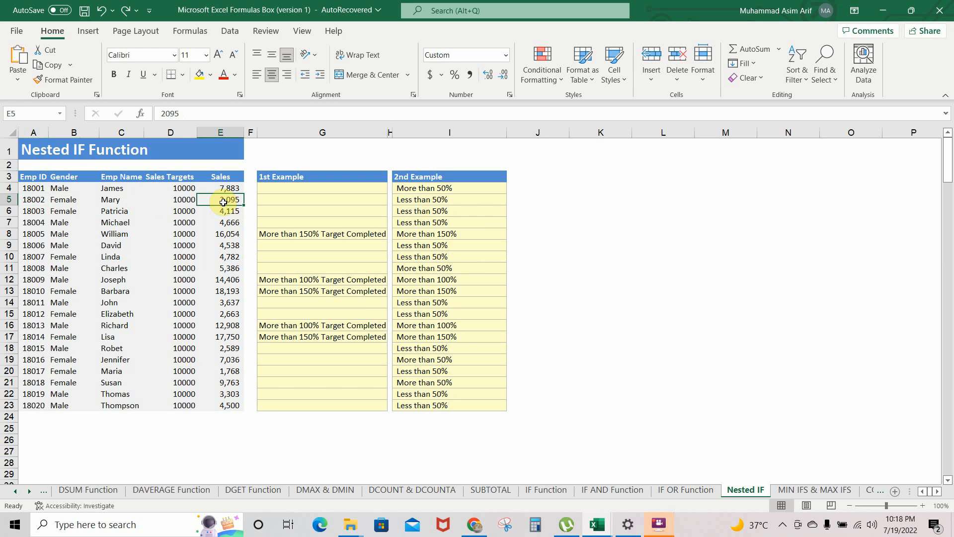
pyautogui.click(278, 188)
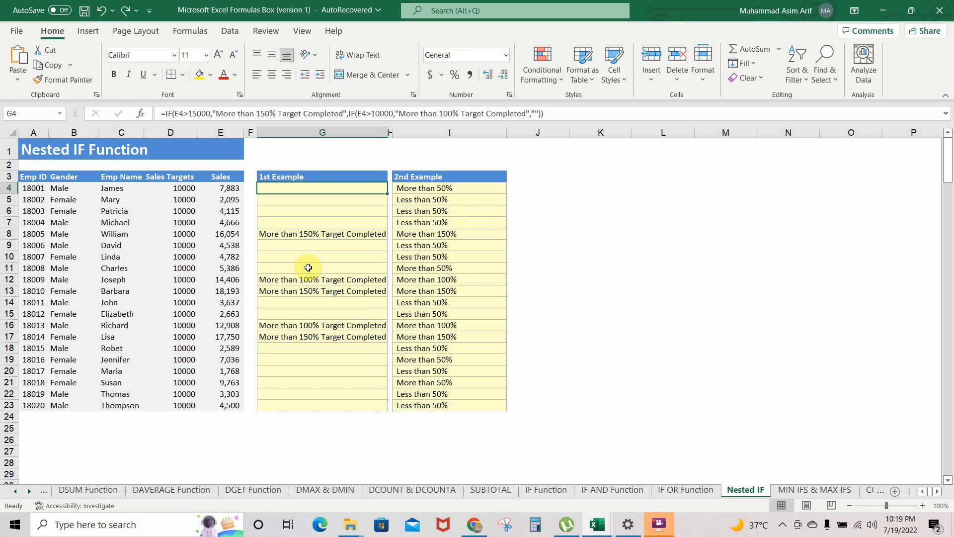
pyautogui.hotkey('ctrl', 'shift', 'Down')
pyautogui.press('Delete')
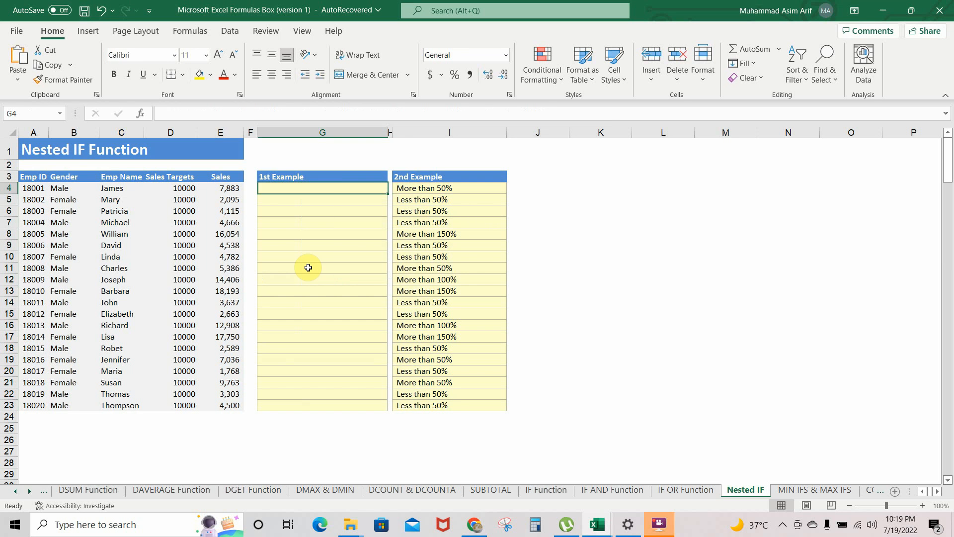
# Start an IF formula in G4 that tests E4>15000 and returns "More than 150% Target Completed" when true
pyautogui.write('=if(')
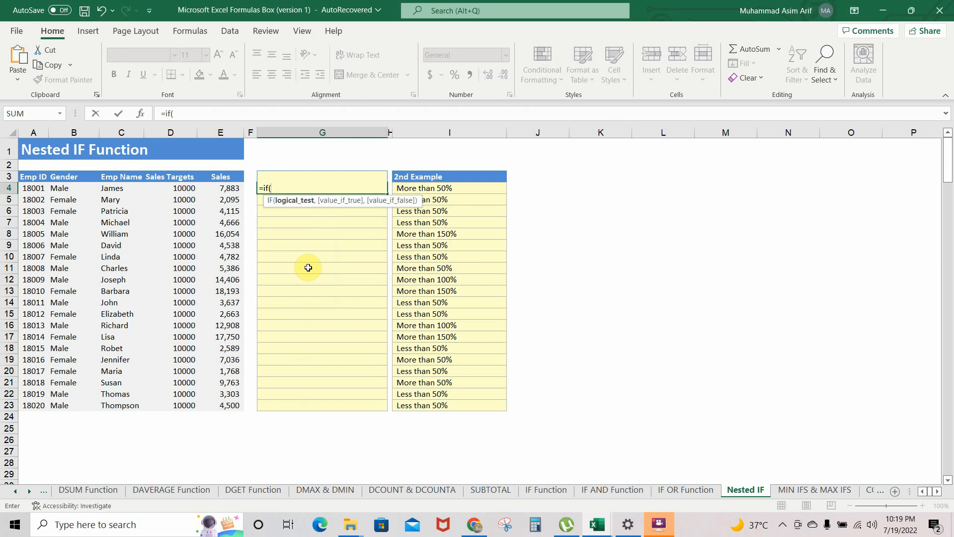
pyautogui.click(224, 188)
pyautogui.write('>')
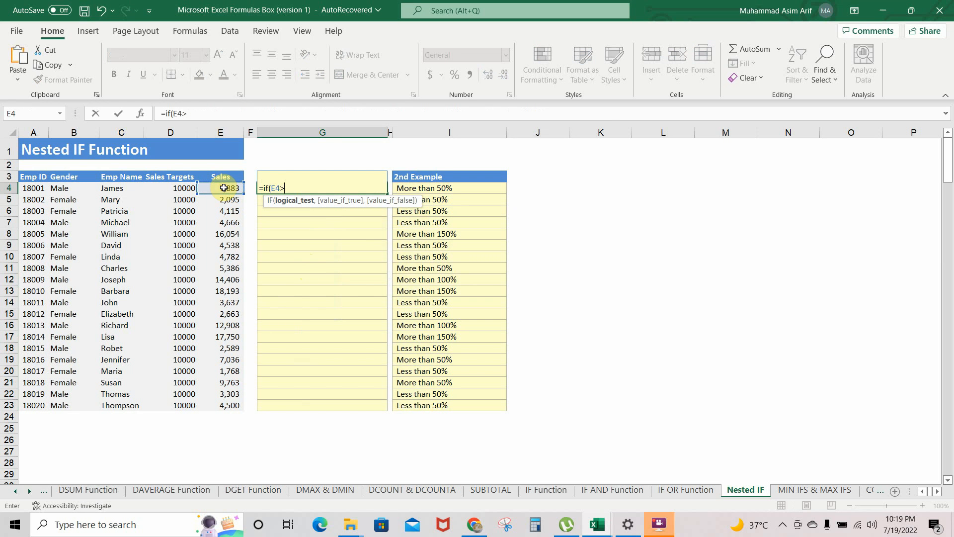
pyautogui.write('15000,')
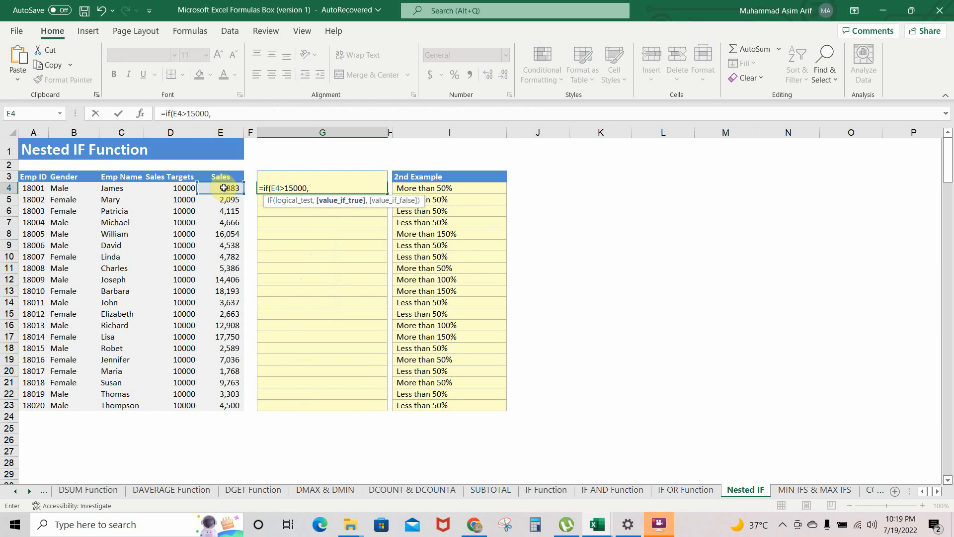
pyautogui.write('"More tahan 150')
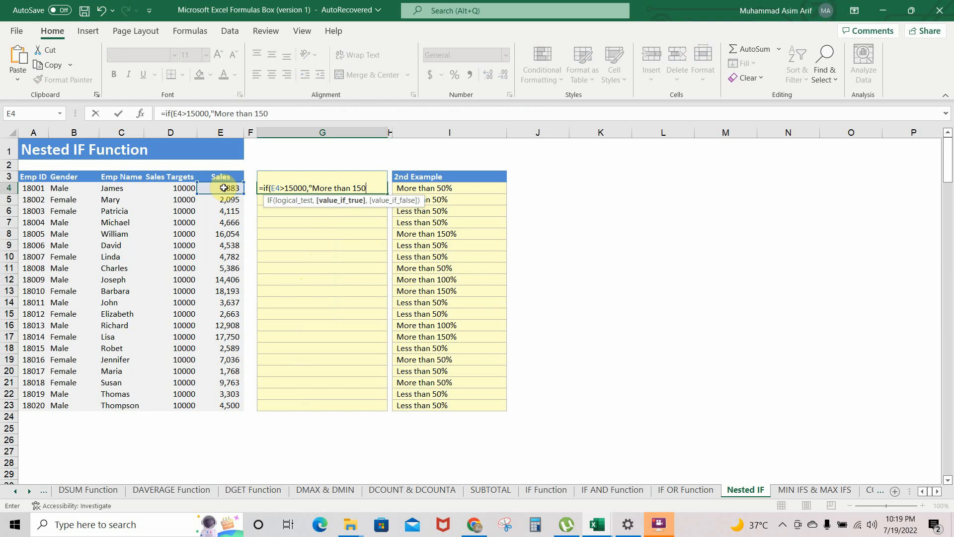
pyautogui.write('% Targt')
pyautogui.press('BackSpace')
pyautogui.press('BackSpace')
pyautogui.write('et ')
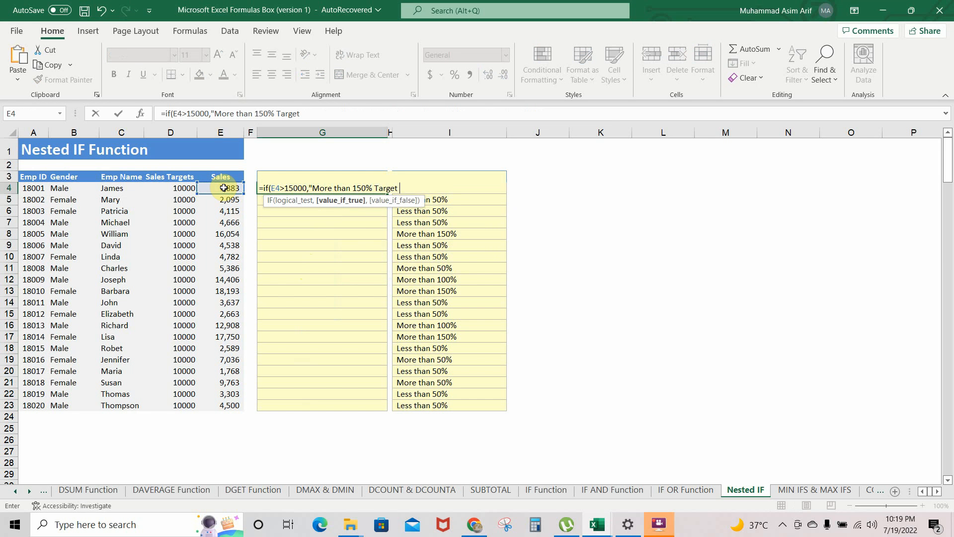
pyautogui.write('Completed",')
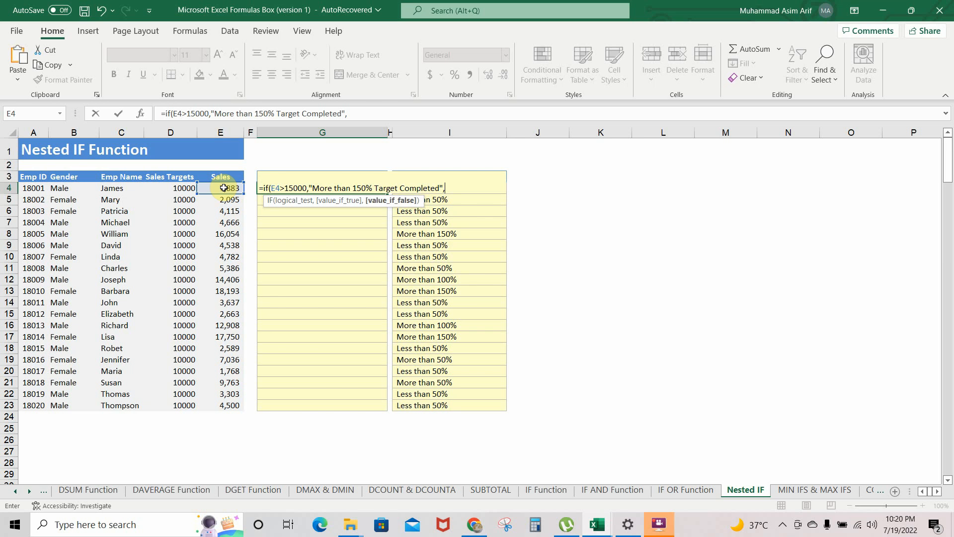
# Complete the G4 formula with a nested IF testing E4>10000, returning "More than 100% Target Completed" or otherwise an empty string ("")
pyautogui.write('if(')
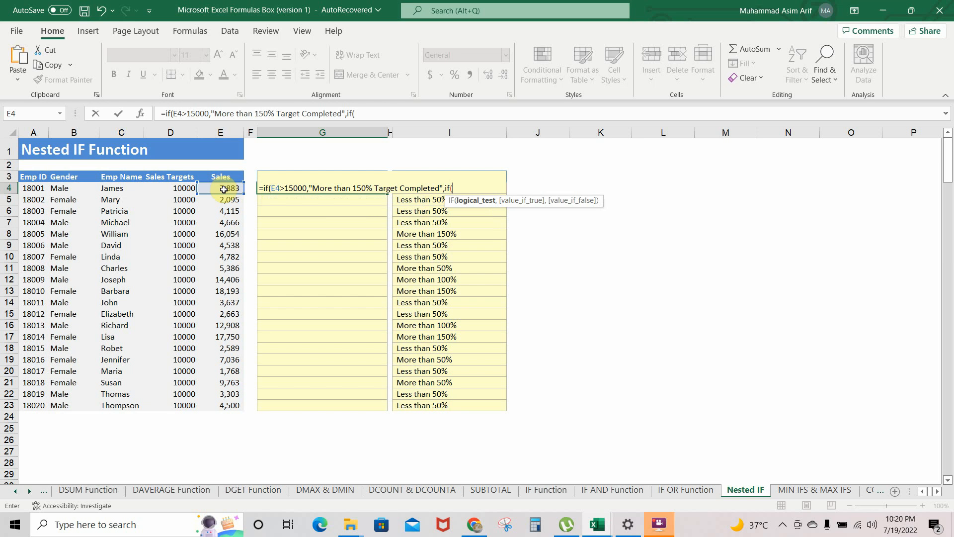
pyautogui.click(224, 188)
pyautogui.write('>10000,')
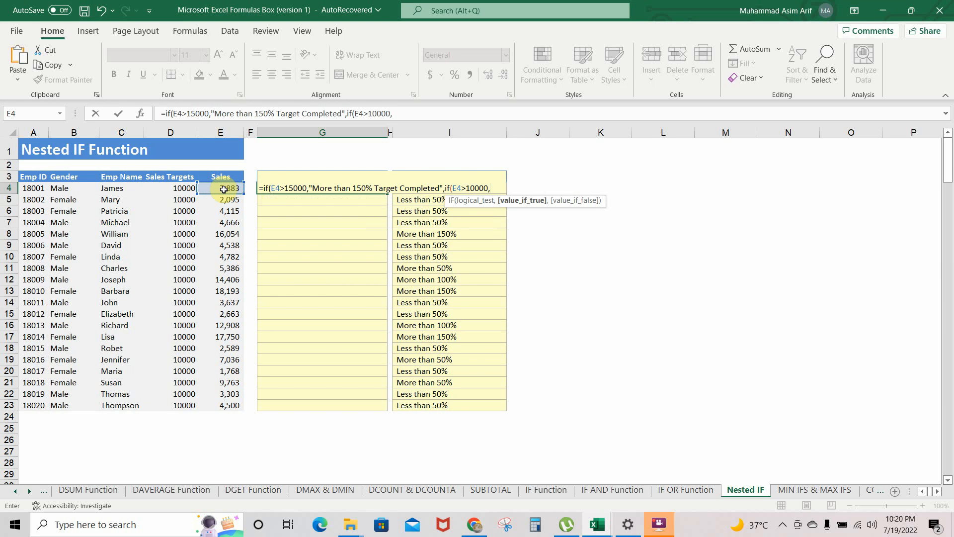
pyautogui.write('"More than ')
pyautogui.write('100')
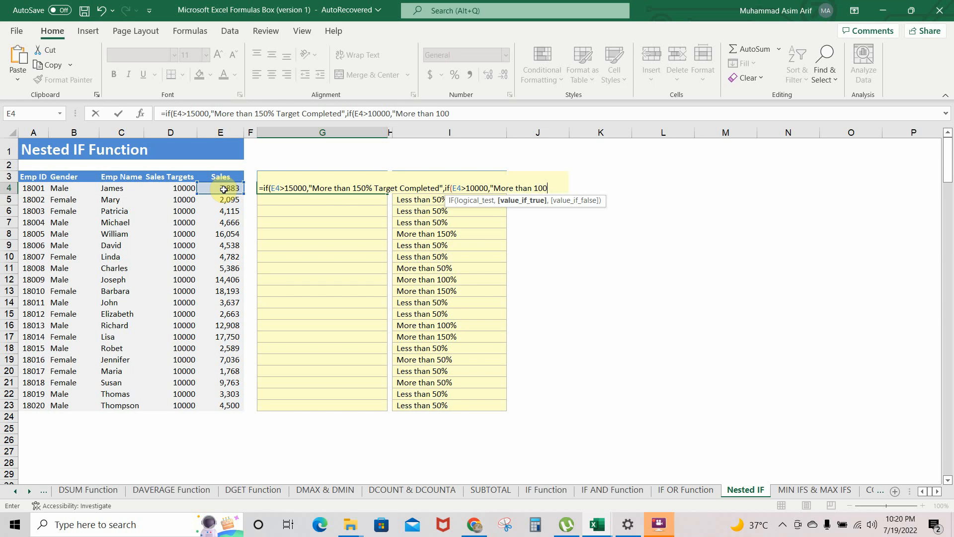
pyautogui.write('% Target Completed')
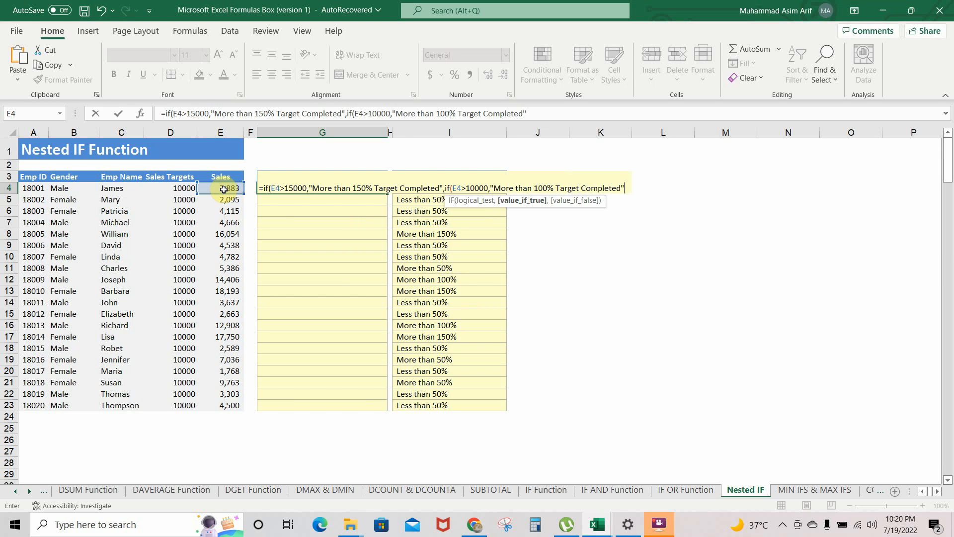
pyautogui.write('",')
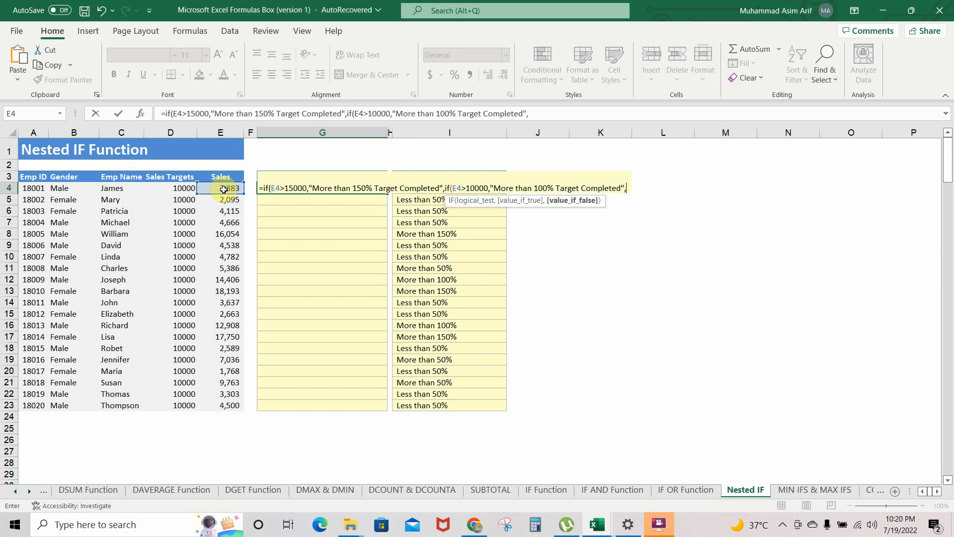
pyautogui.write('"")')
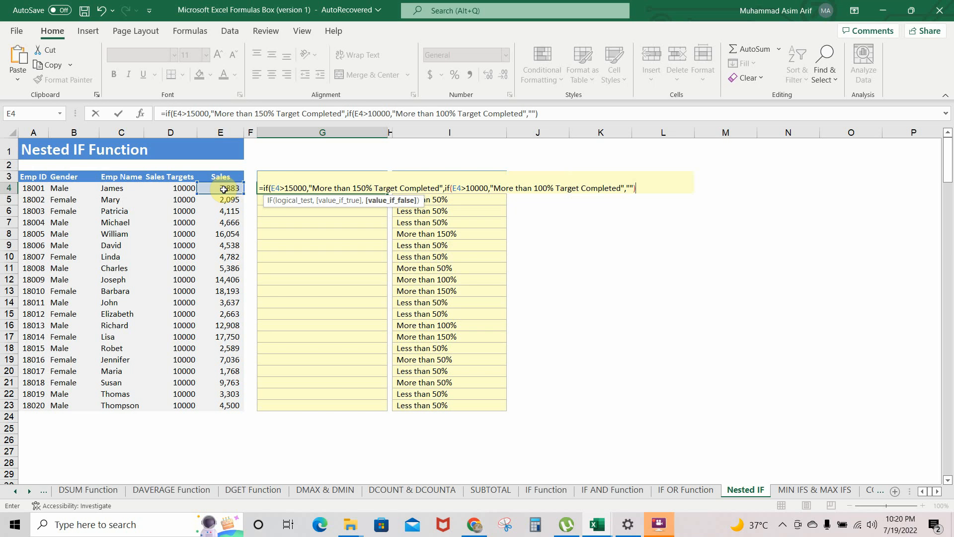
pyautogui.write(')')
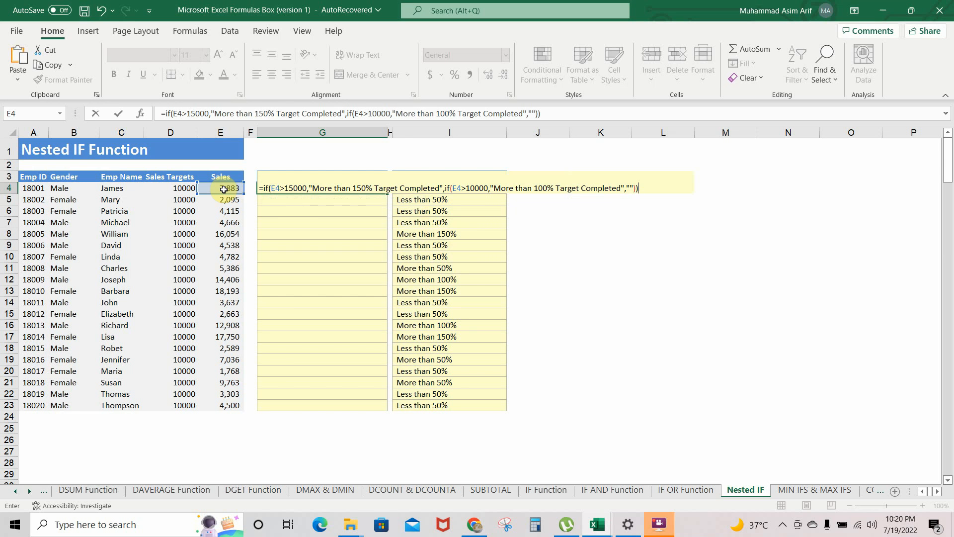
pyautogui.press('Return')
# Copy the nested IF formula from G4 down to G5:G23
pyautogui.click(287, 188)
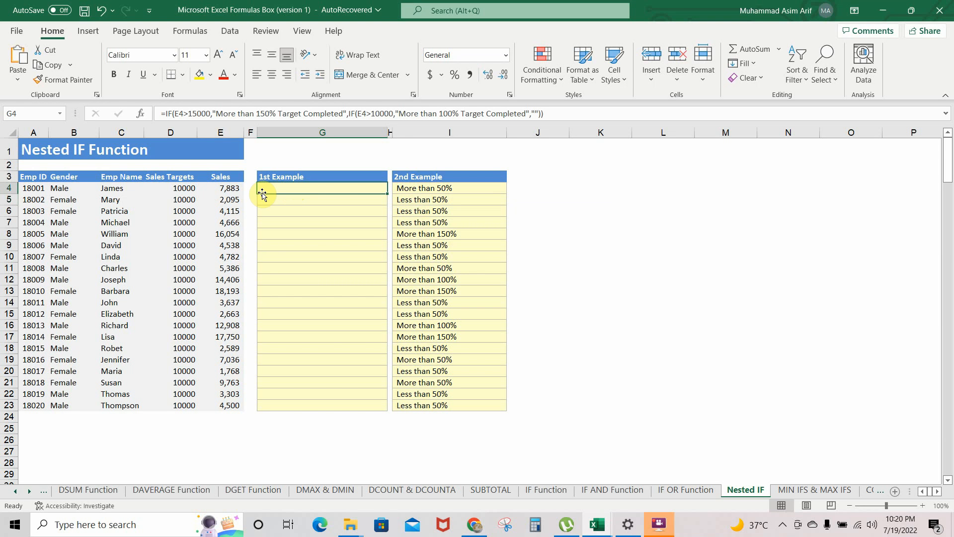
pyautogui.click(224, 190)
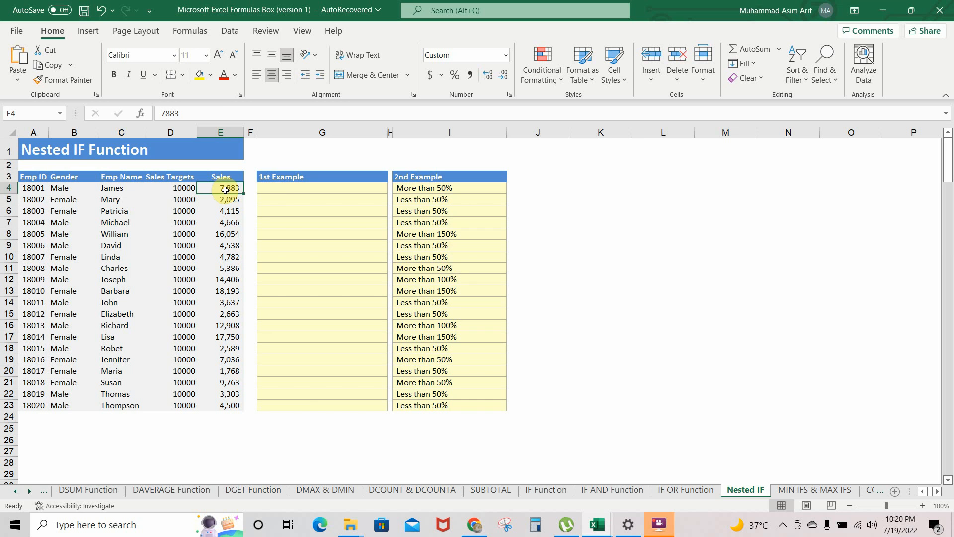
pyautogui.click(281, 190)
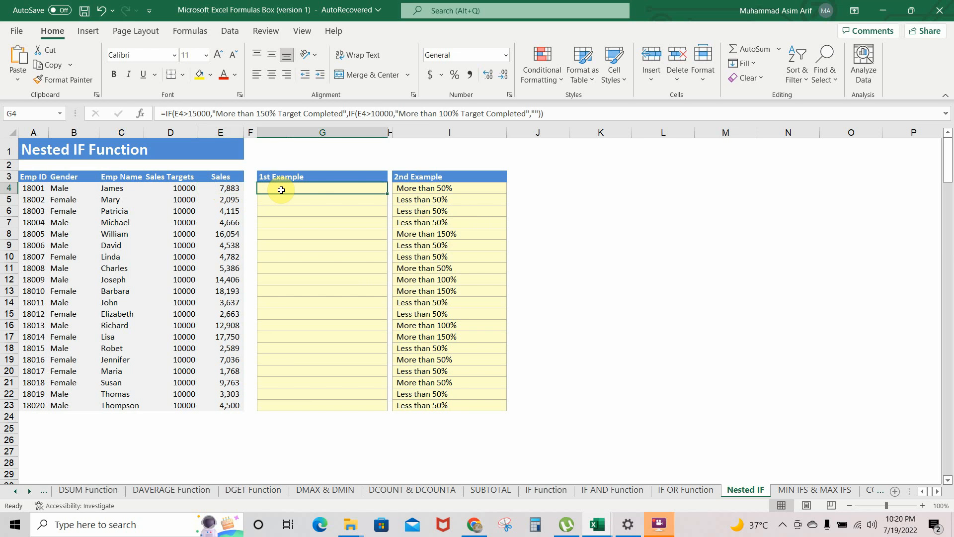
pyautogui.hotkey('ctrl', 'c')
pyautogui.press('Down')
pyautogui.hotkey('shift', 'Down')
pyautogui.hotkey('shift', 'Down')
pyautogui.hotkey('shift', 'Down')
pyautogui.hotkey('shift', 'Down')
pyautogui.hotkey('shift', 'Down')
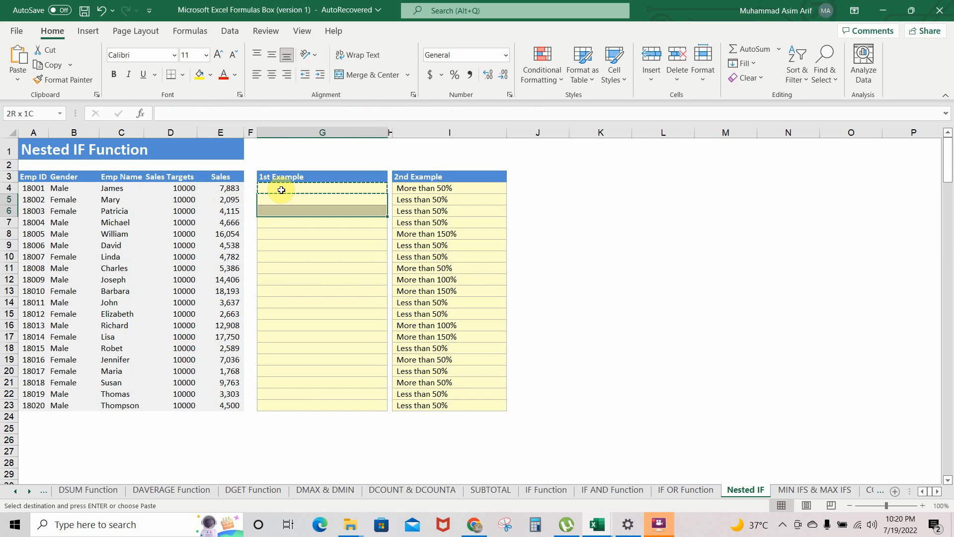
pyautogui.hotkey('shift', 'Down')
pyautogui.hotkey('shift', 'Down')
pyautogui.hotkey('shift', 'Down')
pyautogui.hotkey('shift', 'Down')
pyautogui.hotkey('shift', 'Down')
pyautogui.hotkey('shift', 'Down')
pyautogui.hotkey('shift', 'Down')
pyautogui.hotkey('shift', 'Down')
pyautogui.hotkey('shift', 'Down')
pyautogui.hotkey('shift', 'Down')
pyautogui.hotkey('shift', 'Down')
pyautogui.hotkey('shift', 'Down')
pyautogui.hotkey('shift', 'Down')
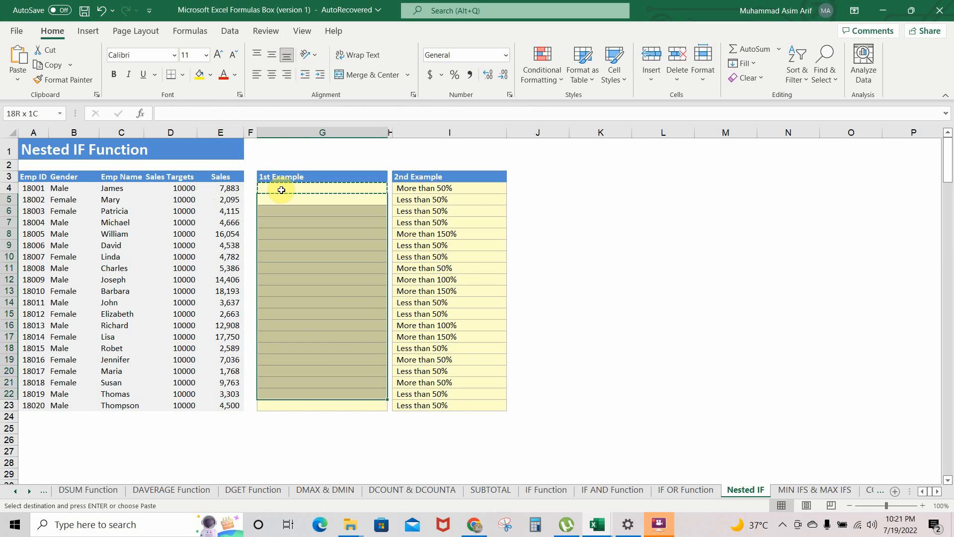
pyautogui.hotkey('ctrl', 'v')
pyautogui.press('Down')
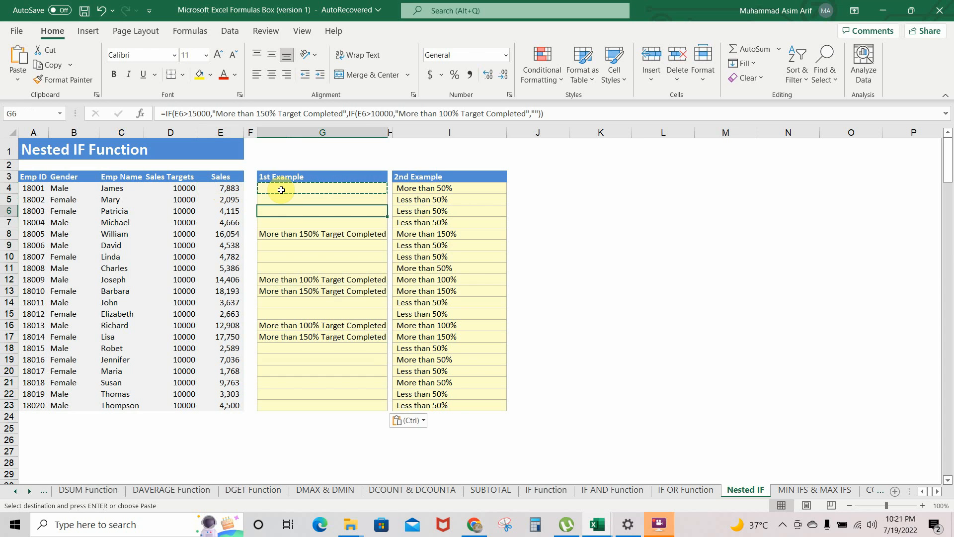
pyautogui.press('Escape')
# Check the 1st Example results in G8 and G12 against the Sales figures in E8 and E12
pyautogui.press('Down')
pyautogui.press('Down')
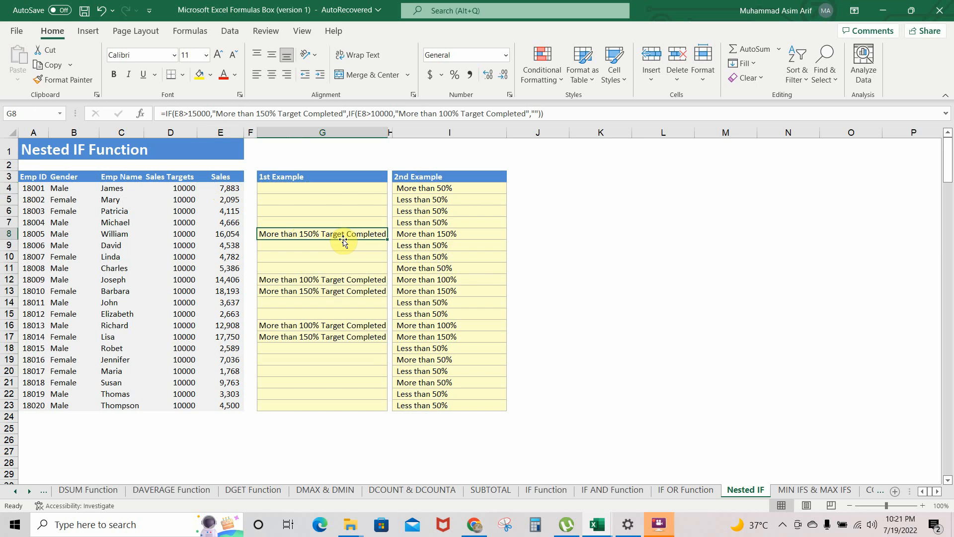
pyautogui.click(231, 239)
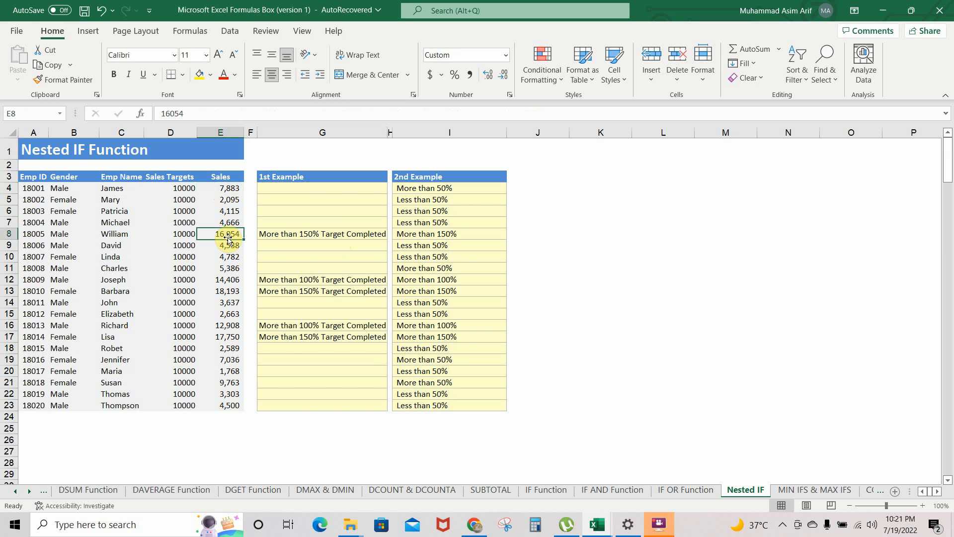
pyautogui.click(277, 234)
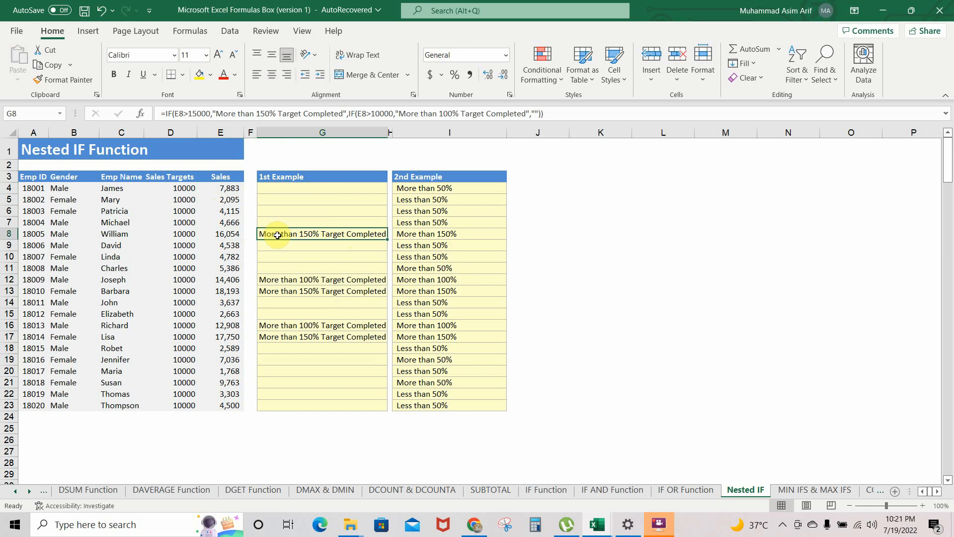
pyautogui.click(306, 279)
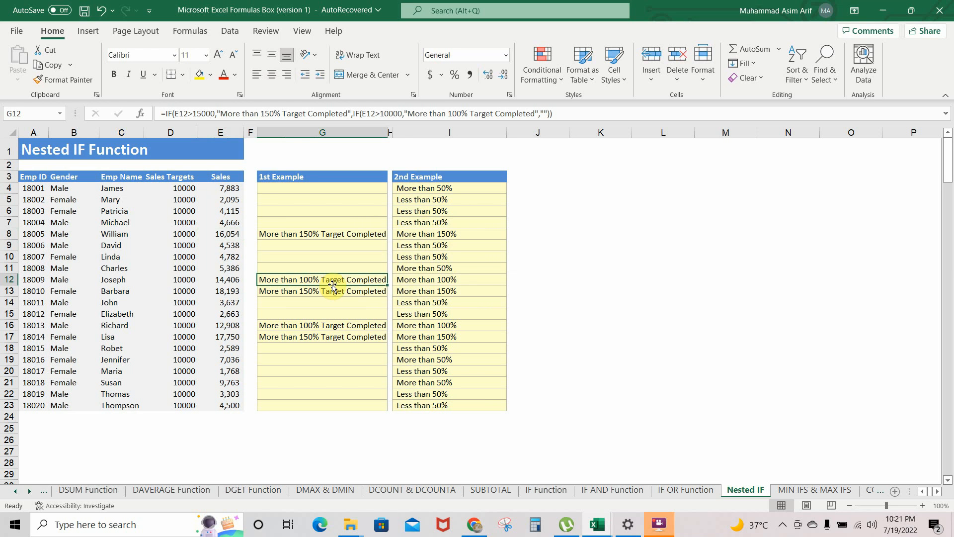
pyautogui.click(232, 282)
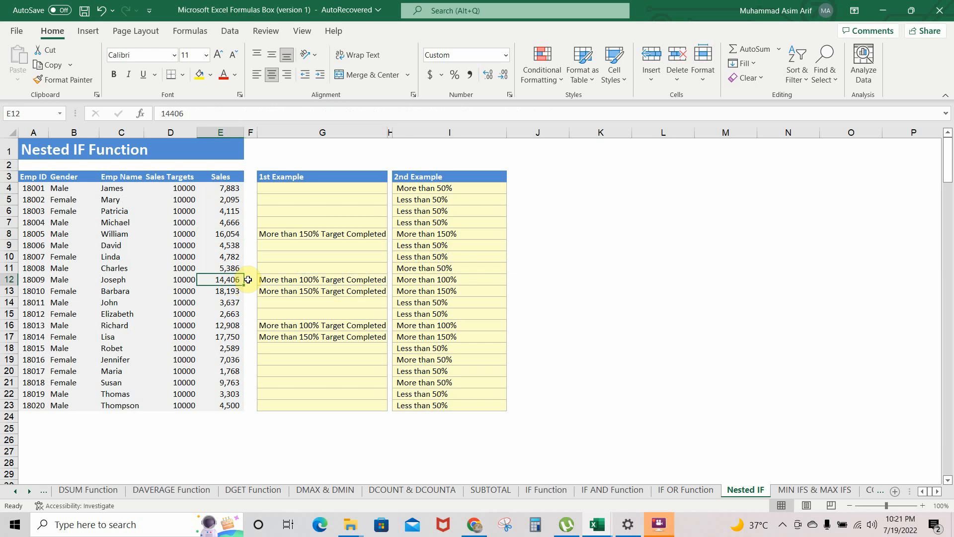
pyautogui.click(280, 281)
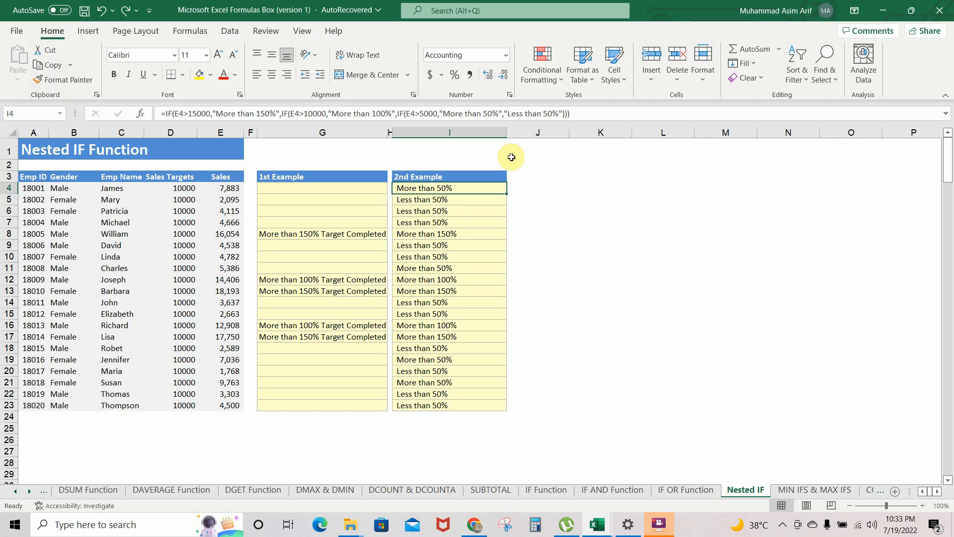
# Clear the existing 2nd Example formulas from I4:I23
pyautogui.click(224, 187)
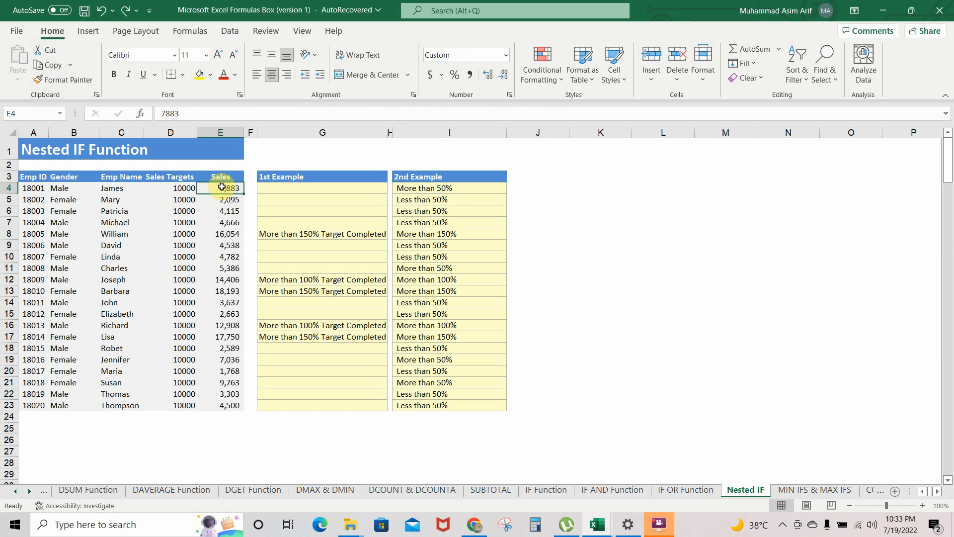
pyautogui.click(411, 189)
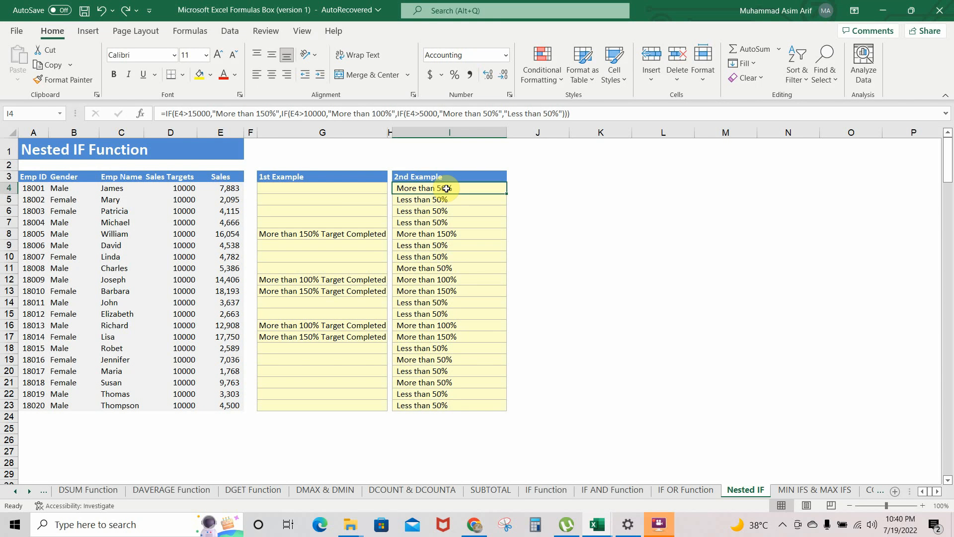
pyautogui.hotkey('ctrl', 'shift', 'Down')
pyautogui.press('Delete')
# Start an IF formula in I4 that tests E4>15000 and returns "More than 150%" when true
pyautogui.click(447, 188)
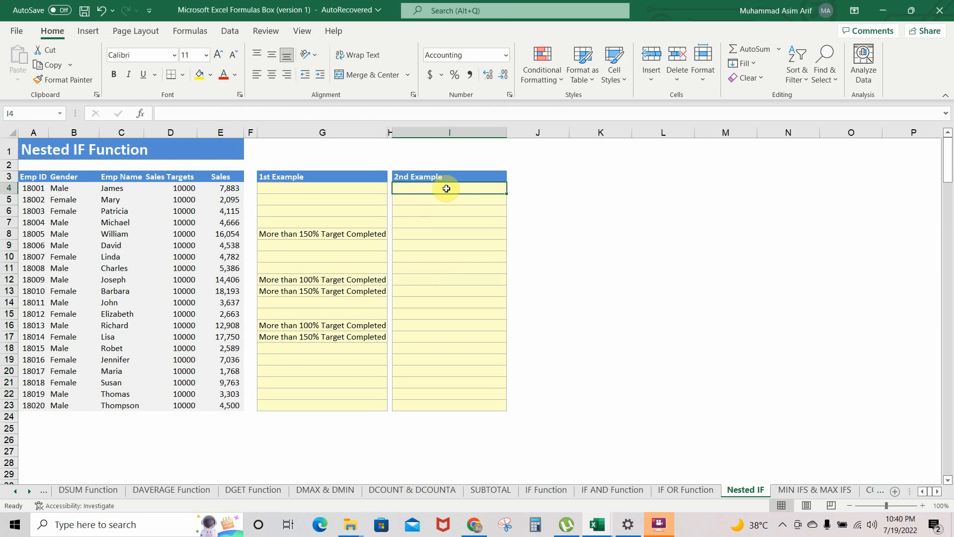
pyautogui.write('=if')
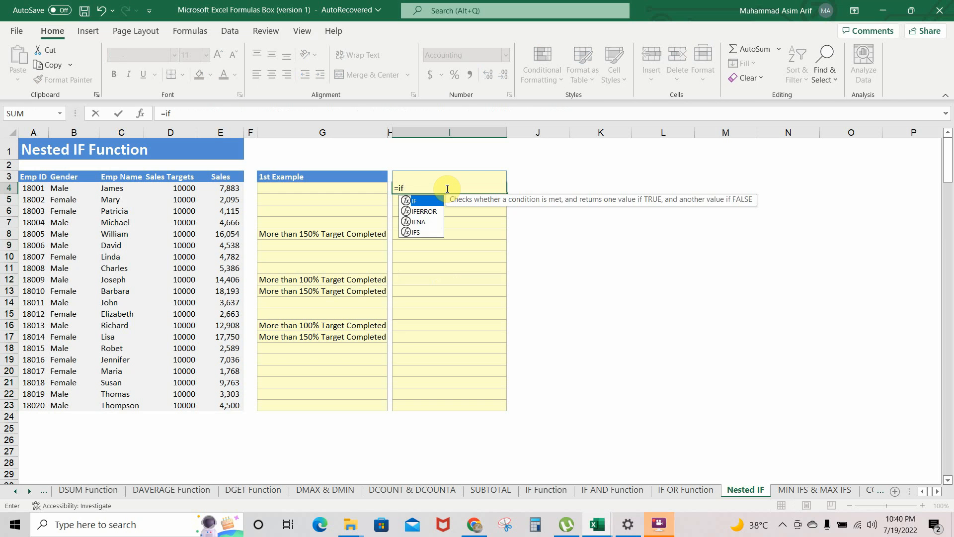
pyautogui.write('(')
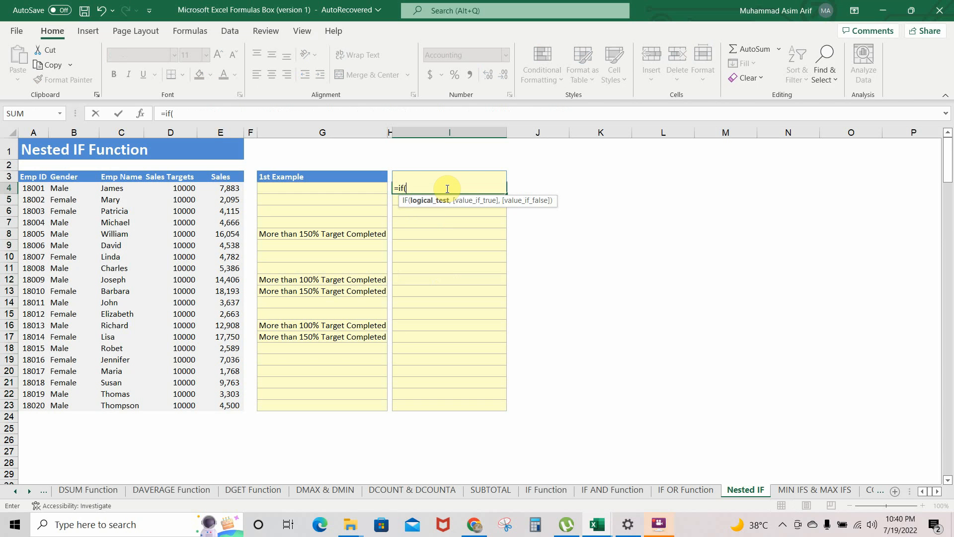
pyautogui.click(233, 188)
pyautogui.write('>')
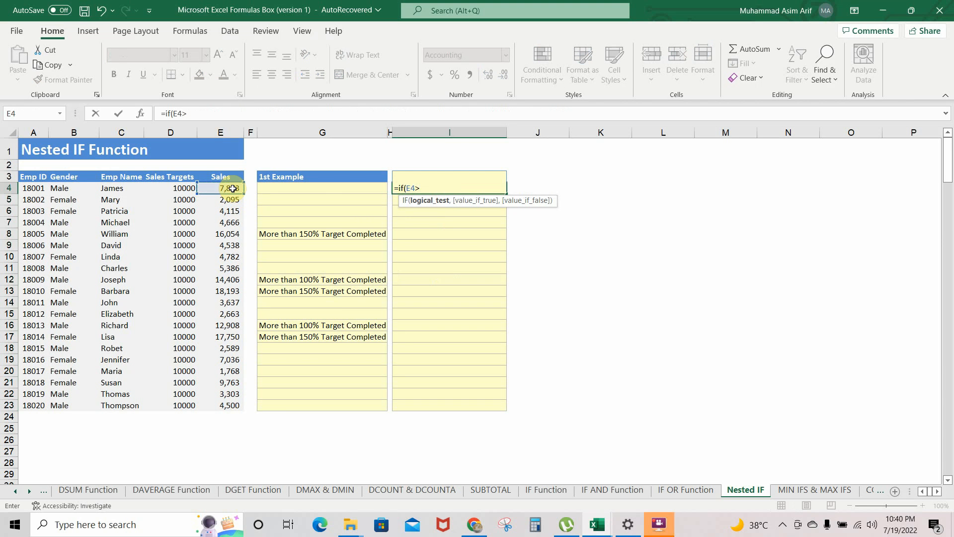
pyautogui.write('15000,"')
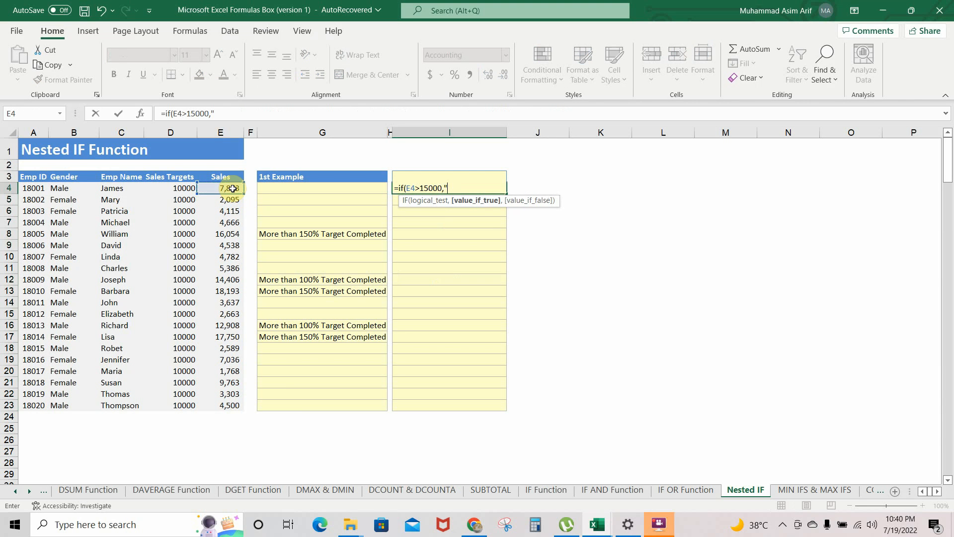
pyautogui.write('More than 150%",')
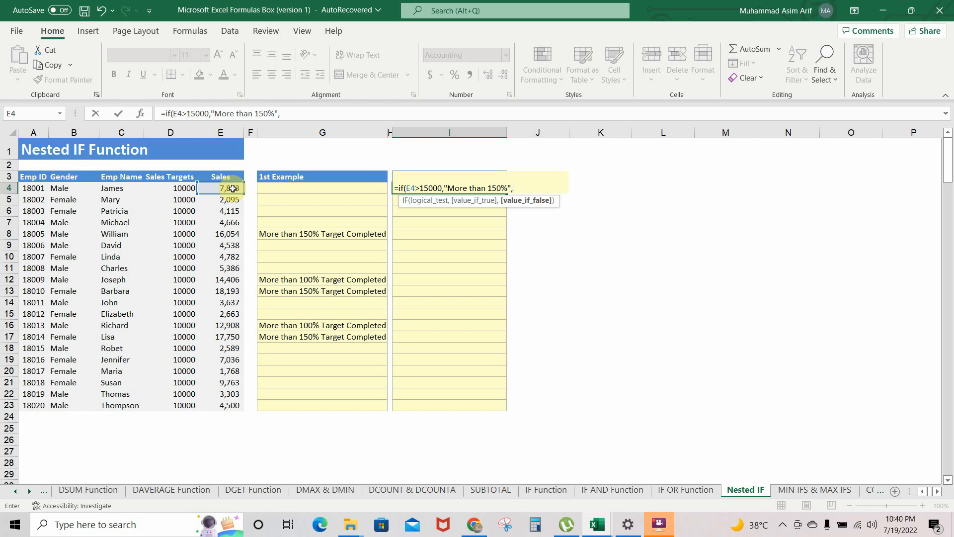
# Add a nested IF to the I4 formula testing E4>10000 and returning "More than 100%" when true
pyautogui.write('if(')
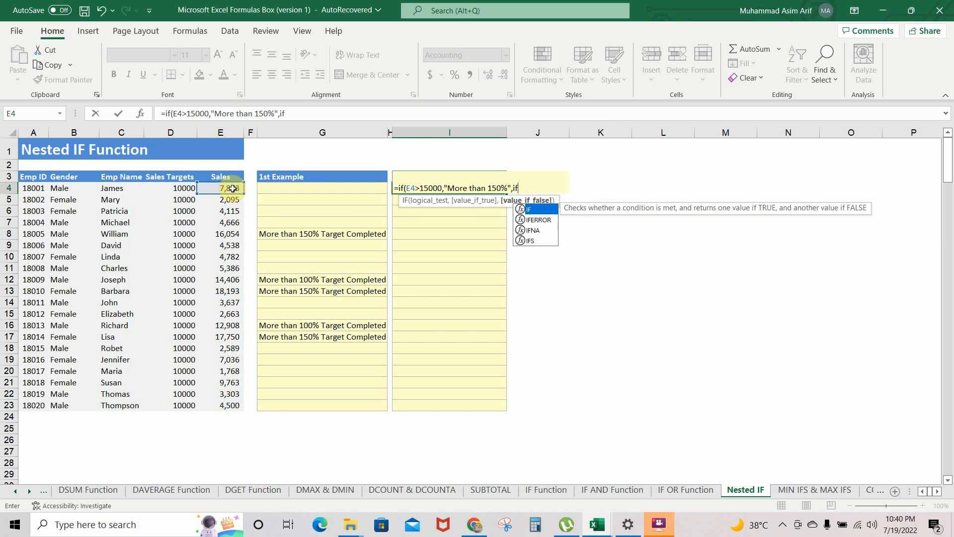
pyautogui.click(232, 188)
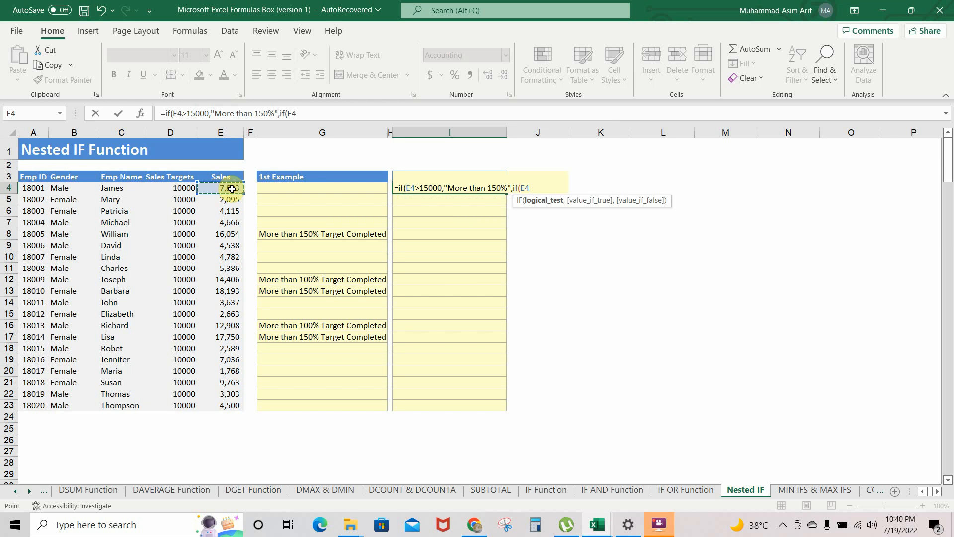
pyautogui.write('>10000')
pyautogui.write(',')
pyautogui.write('"More th')
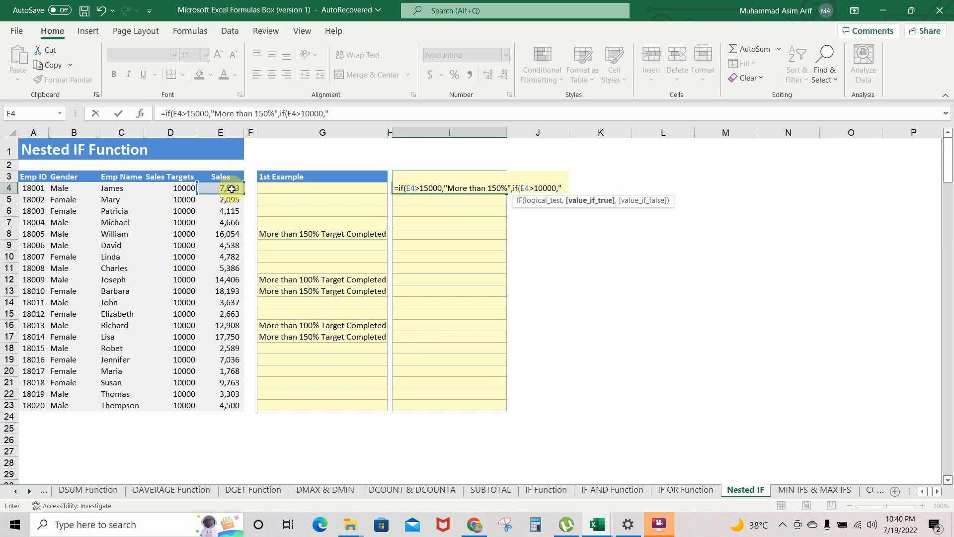
pyautogui.write('an 100')
pyautogui.write('%"')
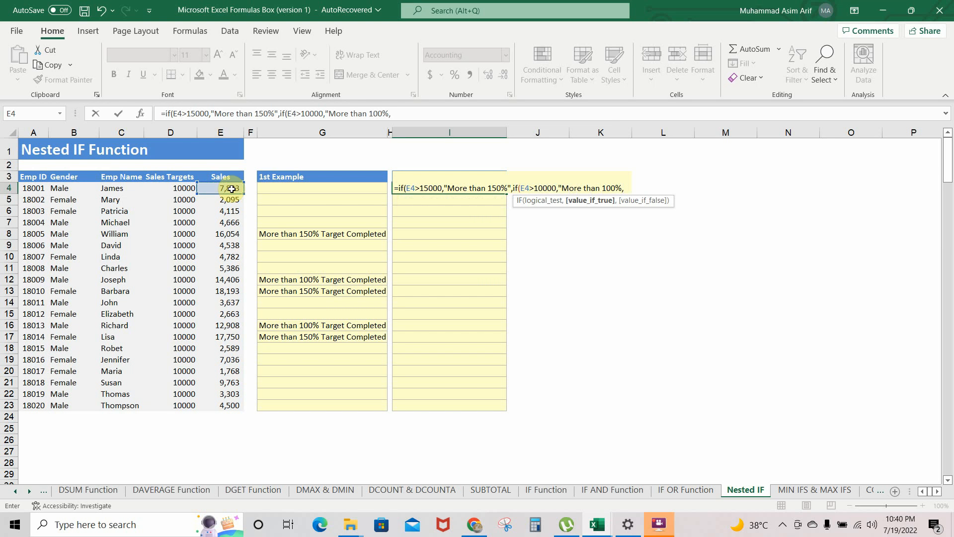
pyautogui.write(',')
pyautogui.press('BackSpace')
pyautogui.write('",')
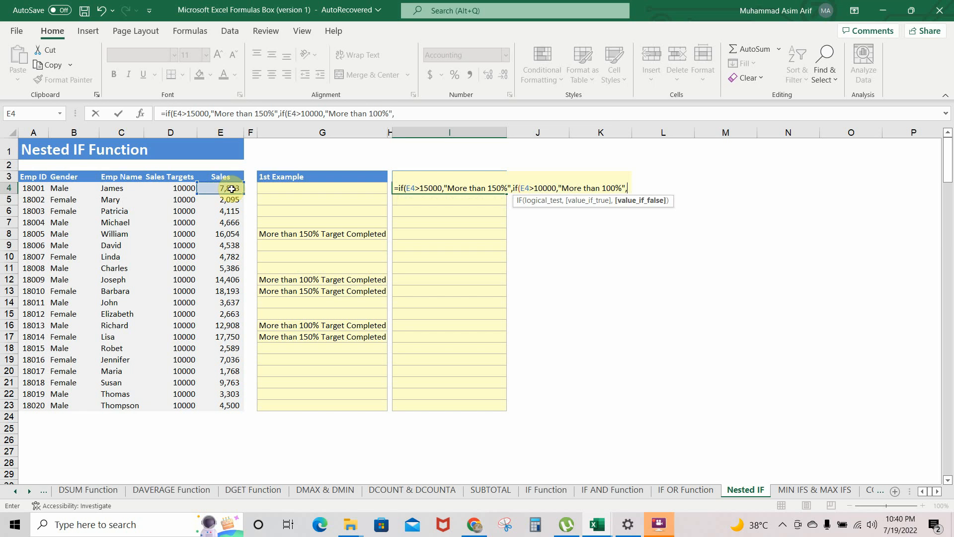
# Complete the I4 formula with a third IF testing E4>5000, returning "More than 50%" or otherwise "Less than 50%"
pyautogui.write('if')
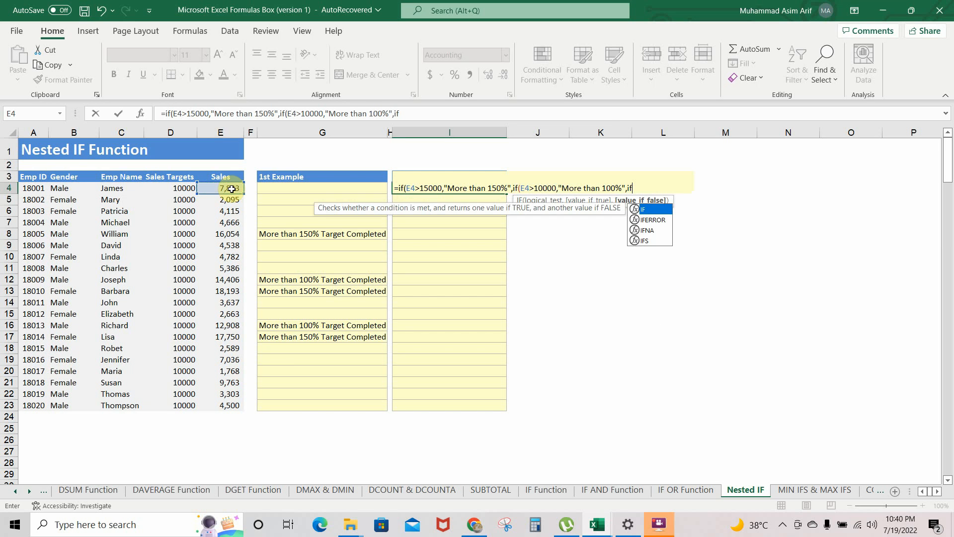
pyautogui.write('(')
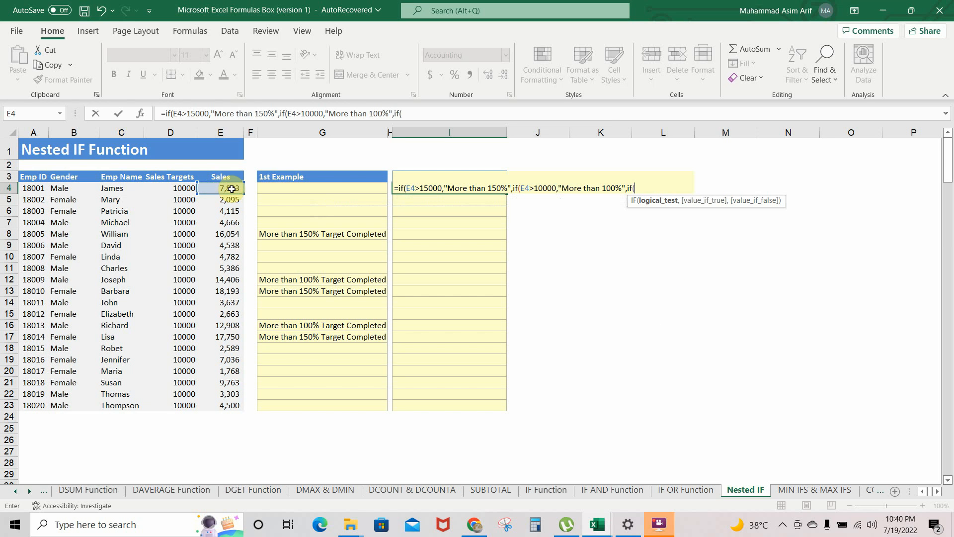
pyautogui.click(231, 189)
pyautogui.write('>5000')
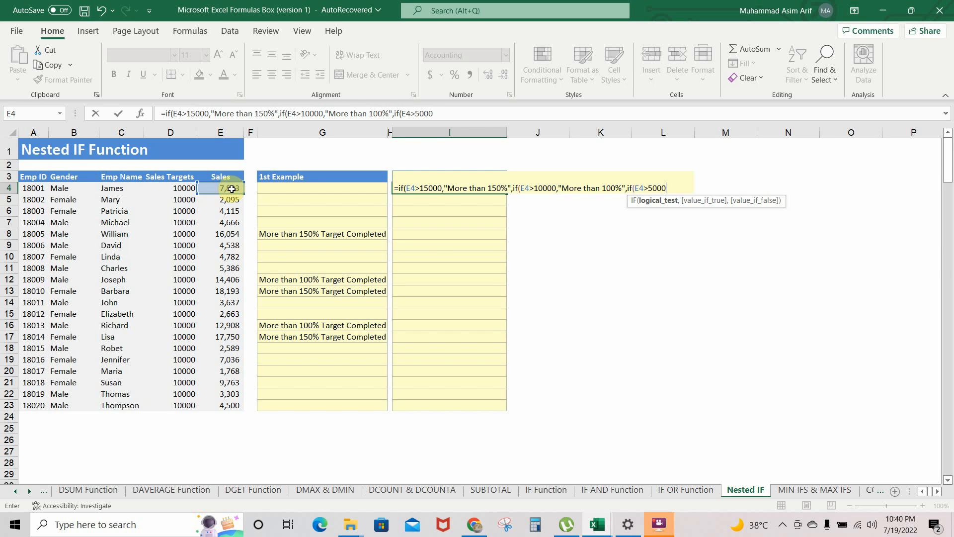
pyautogui.write(',')
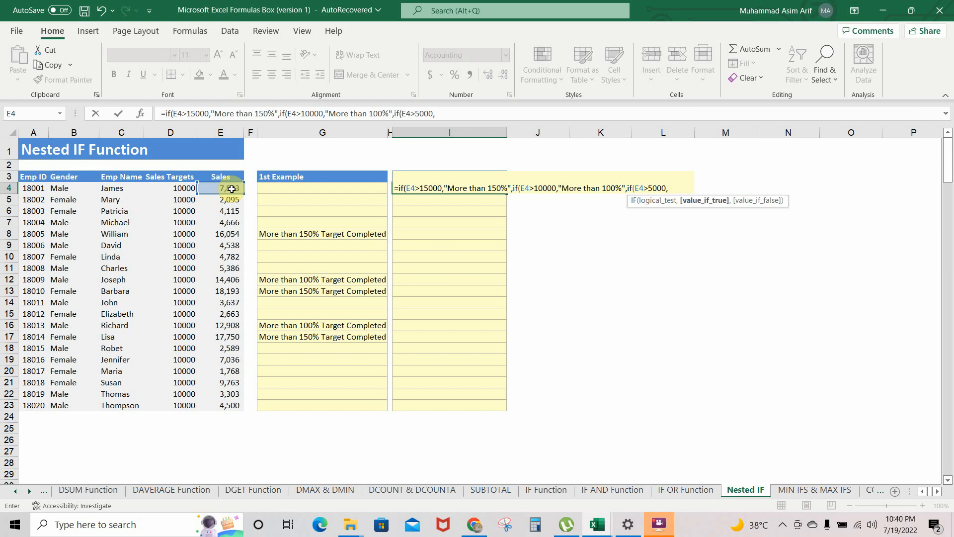
pyautogui.write('"More than 50%')
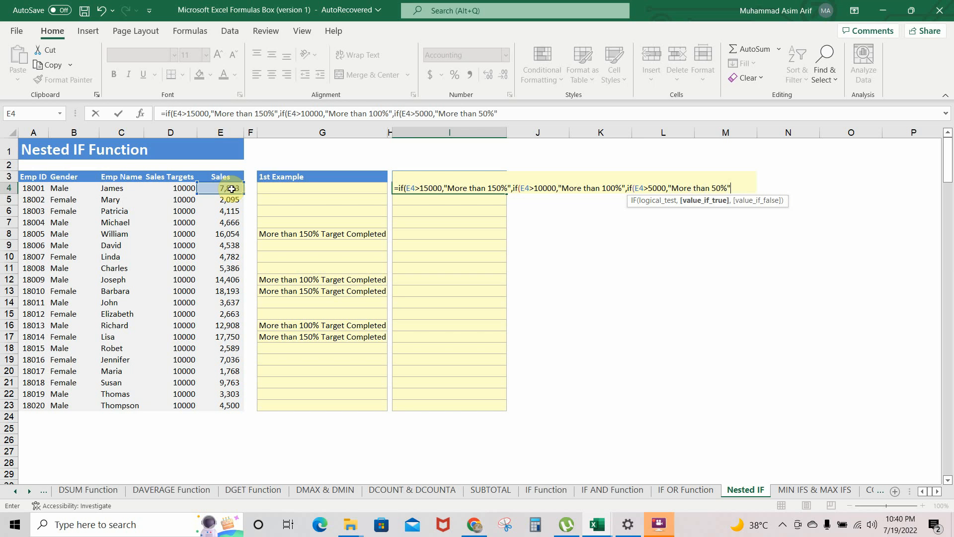
pyautogui.write('",')
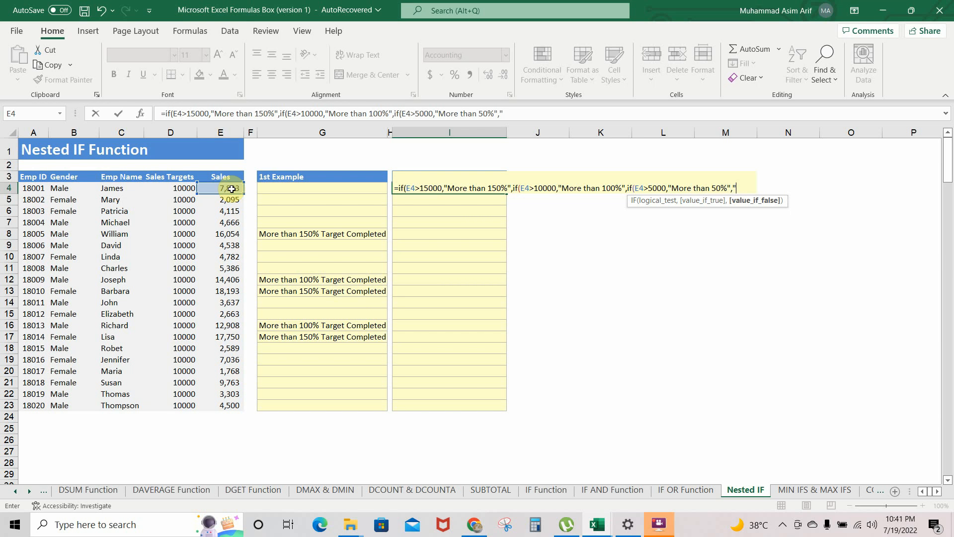
pyautogui.write('"Less than 50%')
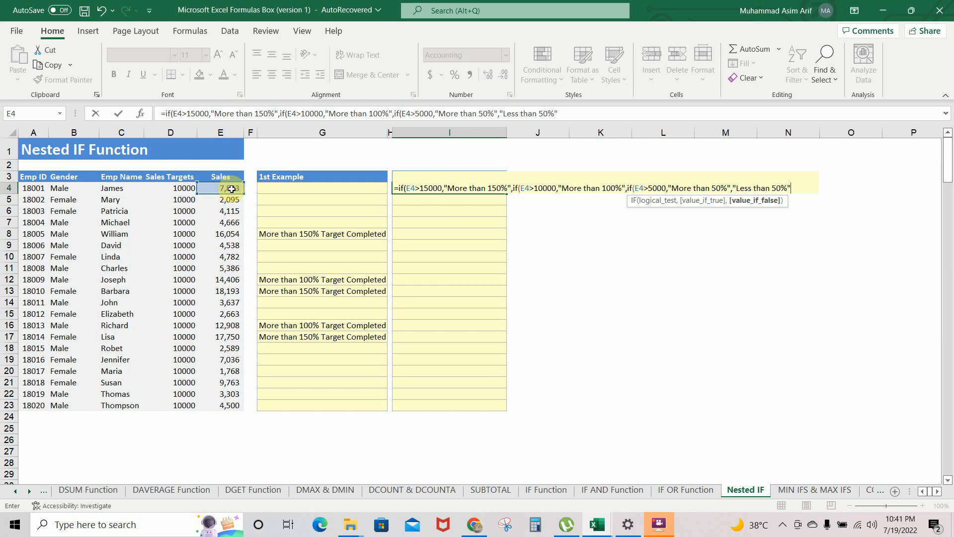
pyautogui.write('")')
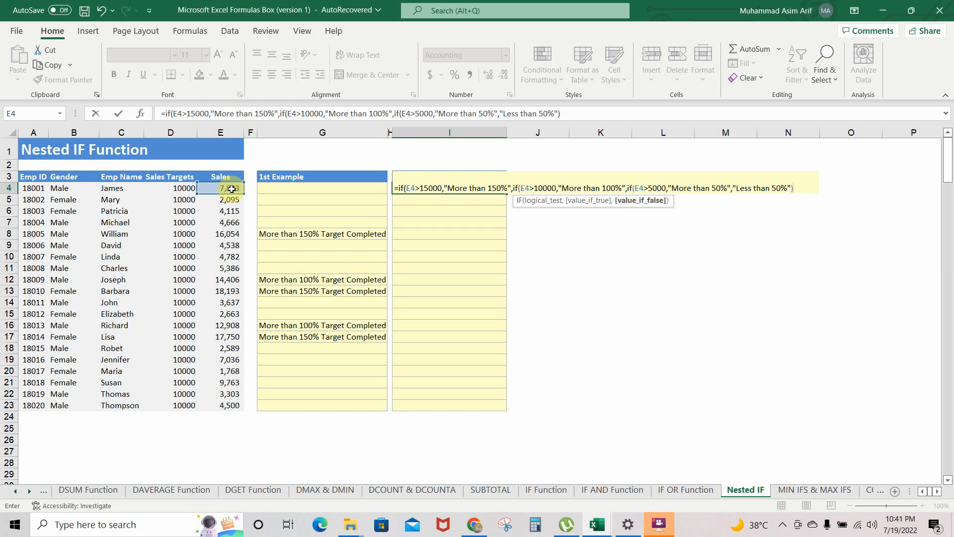
pyautogui.write(')')
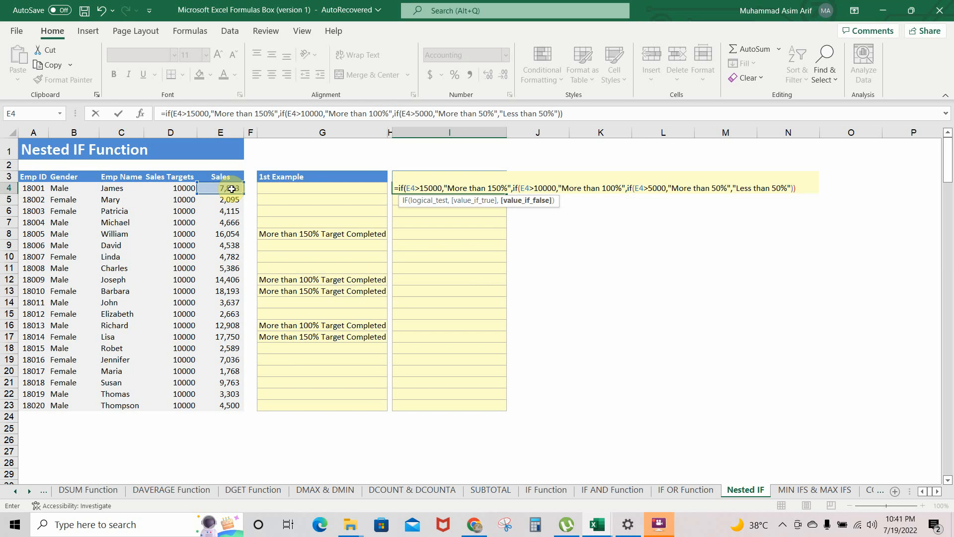
pyautogui.write(')')
pyautogui.press('Return')
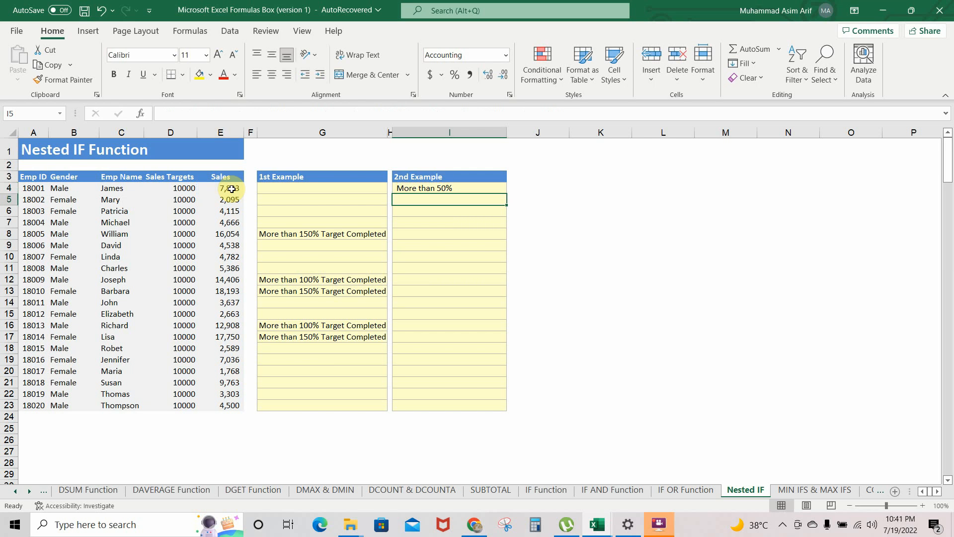
# Copy the nested IF formula from I4 down to I5:I23
pyautogui.click(449, 188)
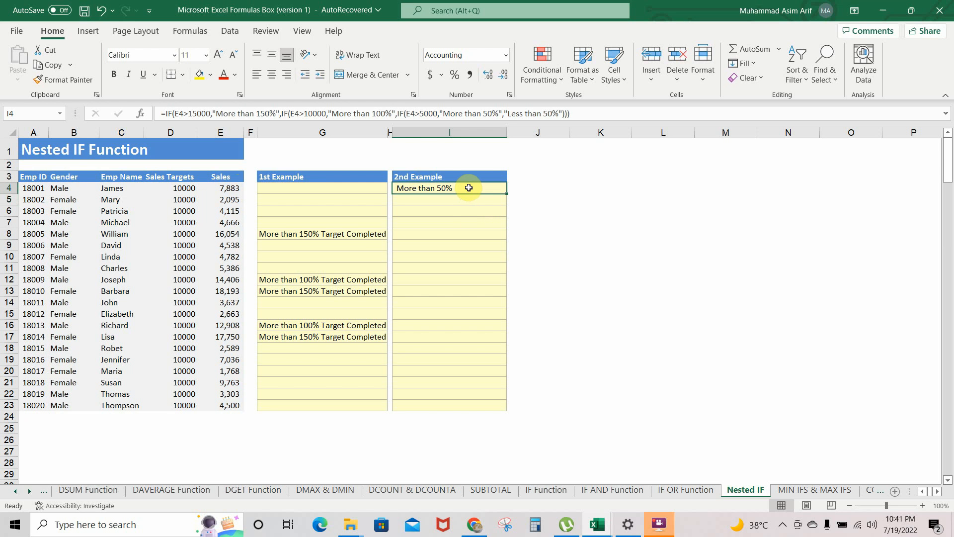
pyautogui.hotkey('ctrl', 'c')
pyautogui.press('Down')
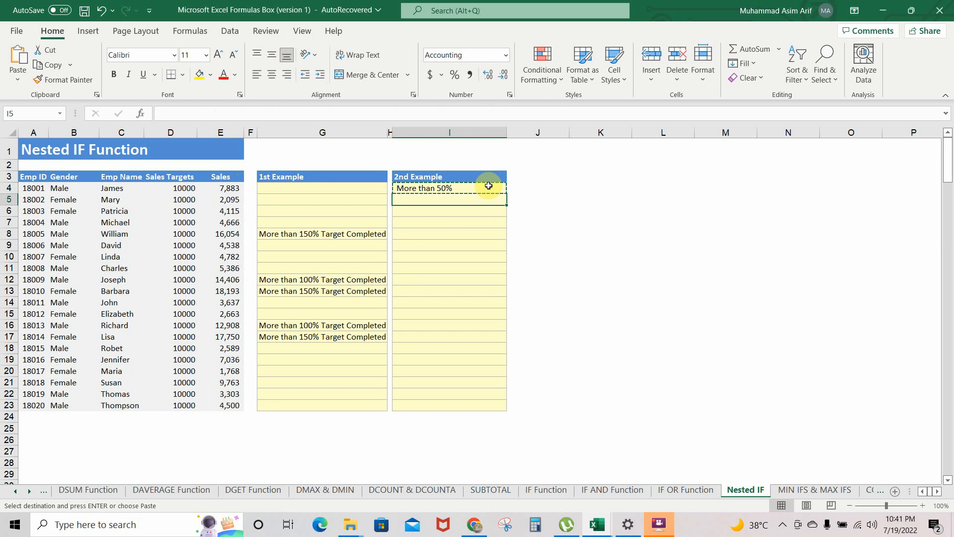
pyautogui.hotkey('shift', 'Down')
pyautogui.hotkey('shift', 'Down')
pyautogui.hotkey('shift', 'Down')
pyautogui.hotkey('shift', 'Down')
pyautogui.hotkey('shift', 'Down')
pyautogui.hotkey('shift', 'Down')
pyautogui.hotkey('shift', 'Down')
pyautogui.hotkey('shift', 'Down')
pyautogui.hotkey('shift', 'Down')
pyautogui.hotkey('shift', 'Down')
pyautogui.hotkey('shift', 'Down')
pyautogui.hotkey('shift', 'Down')
pyautogui.hotkey('shift', 'Down')
pyautogui.hotkey('shift', 'Down')
pyautogui.hotkey('shift', 'Down')
pyautogui.hotkey('shift', 'Down')
pyautogui.hotkey('shift', 'Down')
pyautogui.hotkey('shift', 'Down')
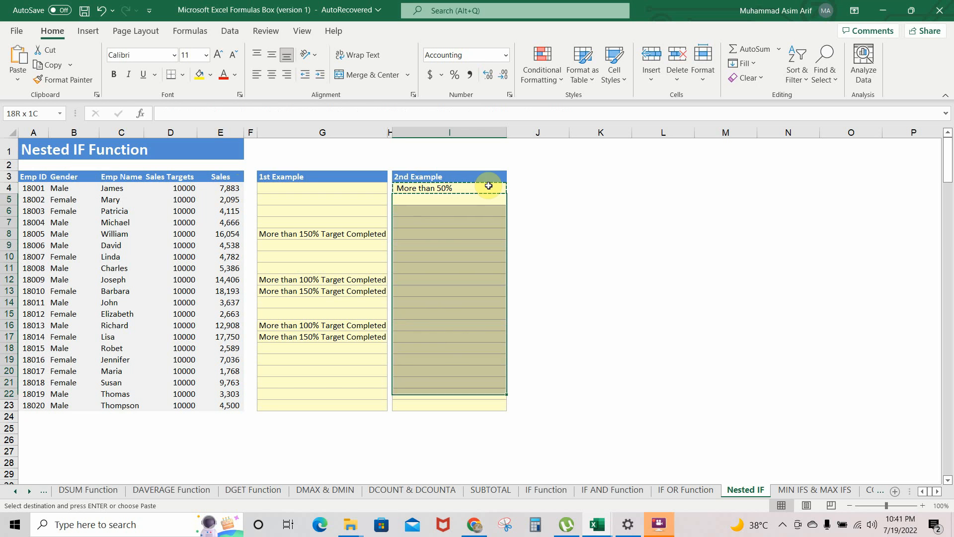
pyautogui.hotkey('ctrl', 'v')
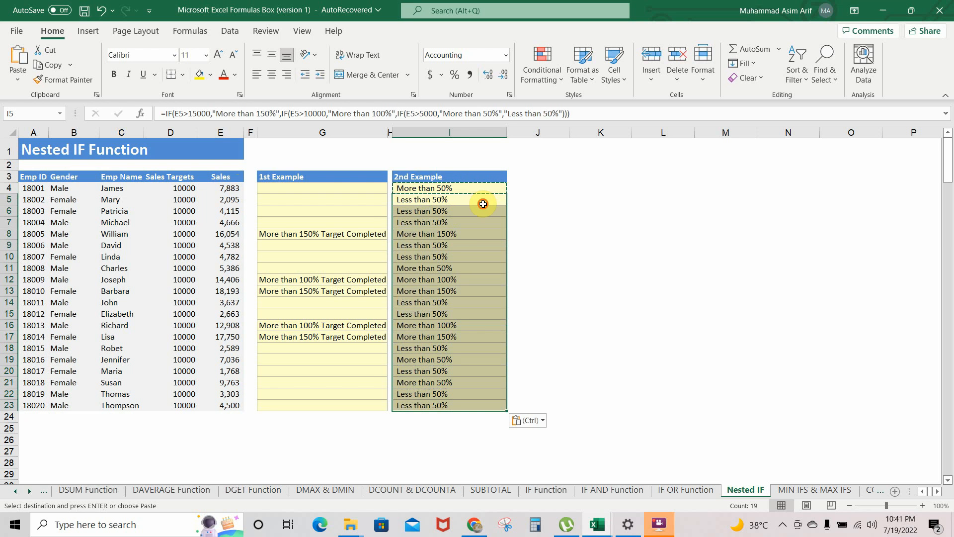
# Check the 2nd Example results in I5:I7 and I8 against the Sales figures in the same rows
pyautogui.click(483, 201)
pyautogui.moveTo(472, 200); pyautogui.dragTo(471, 223)
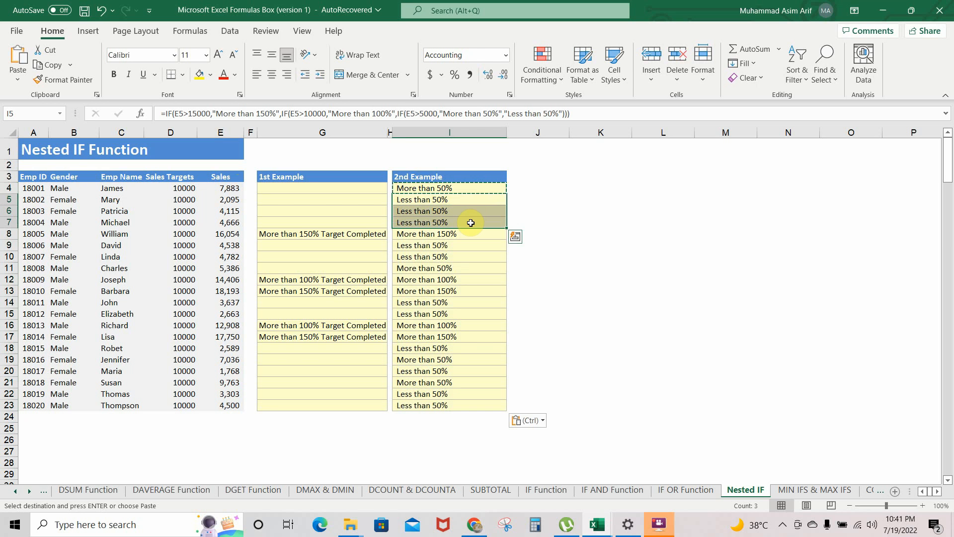
pyautogui.press('Escape')
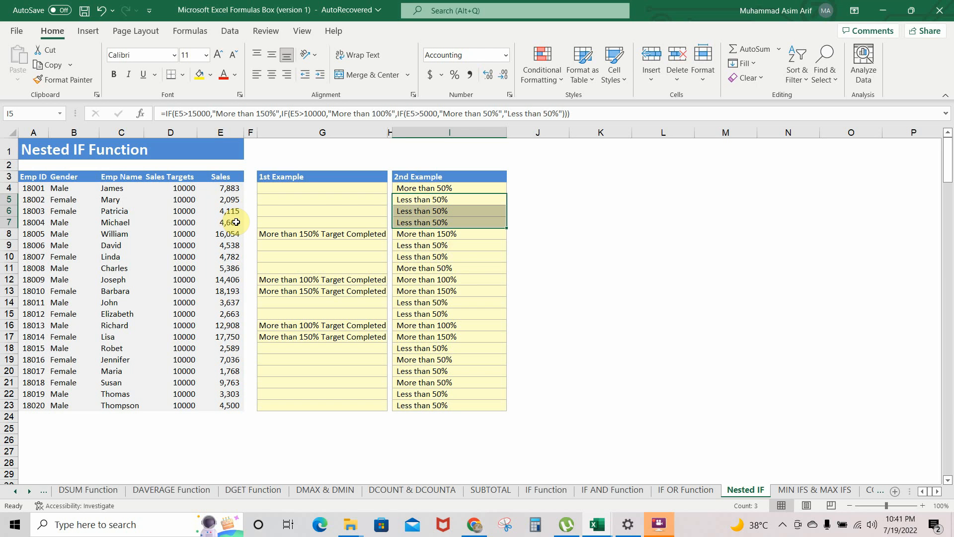
pyautogui.click(412, 233)
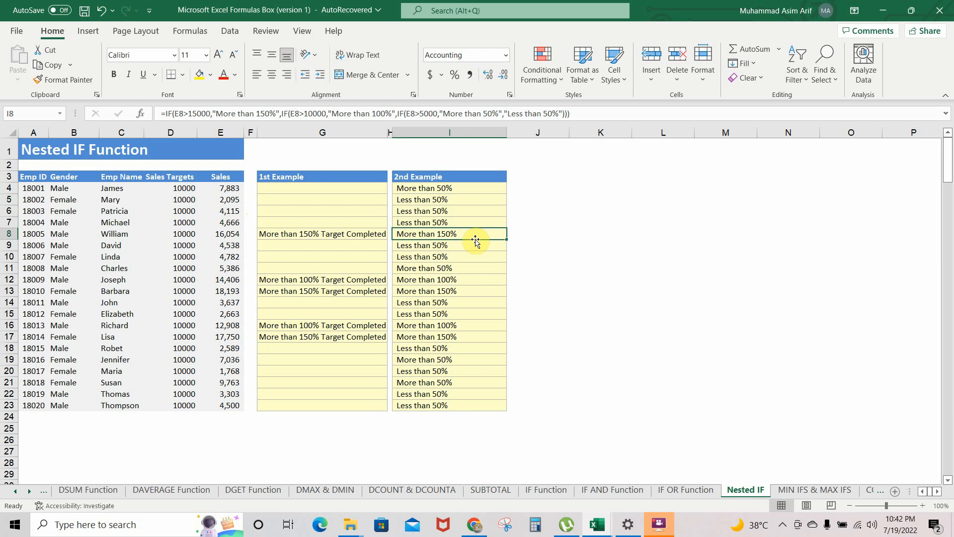